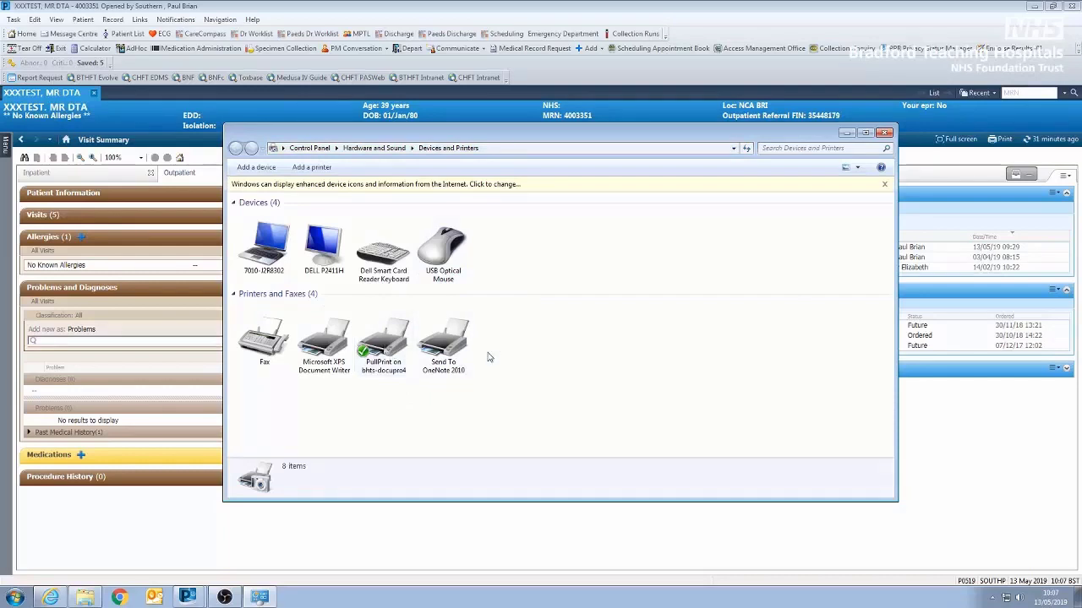
Set PullPrint on bhts-docupro4 as the default printer and minimise the Devices and Printers window
click(381, 348)
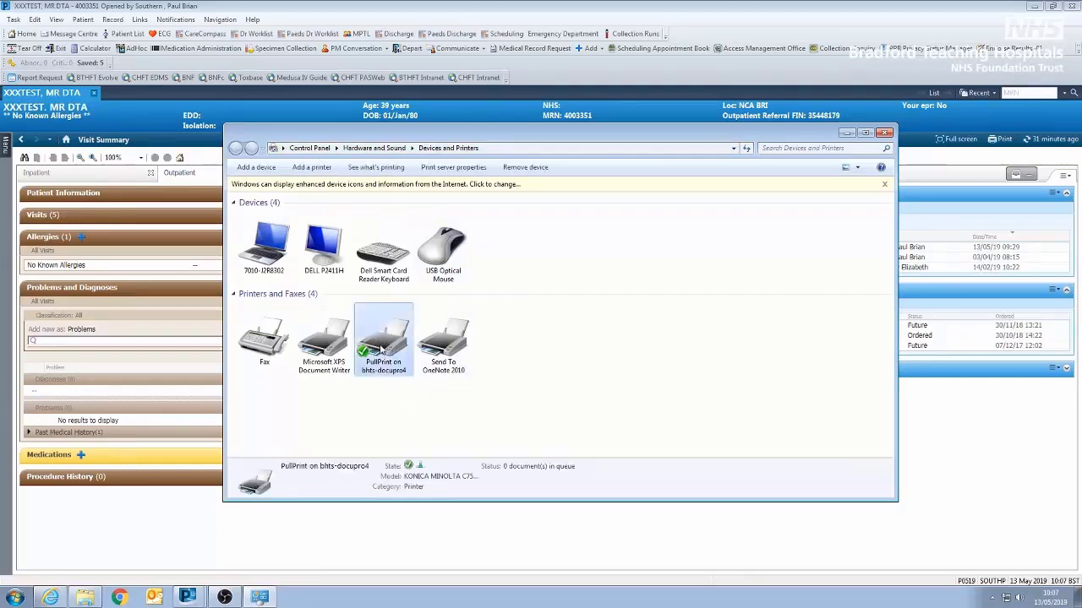
right_click(383, 348)
click(414, 369)
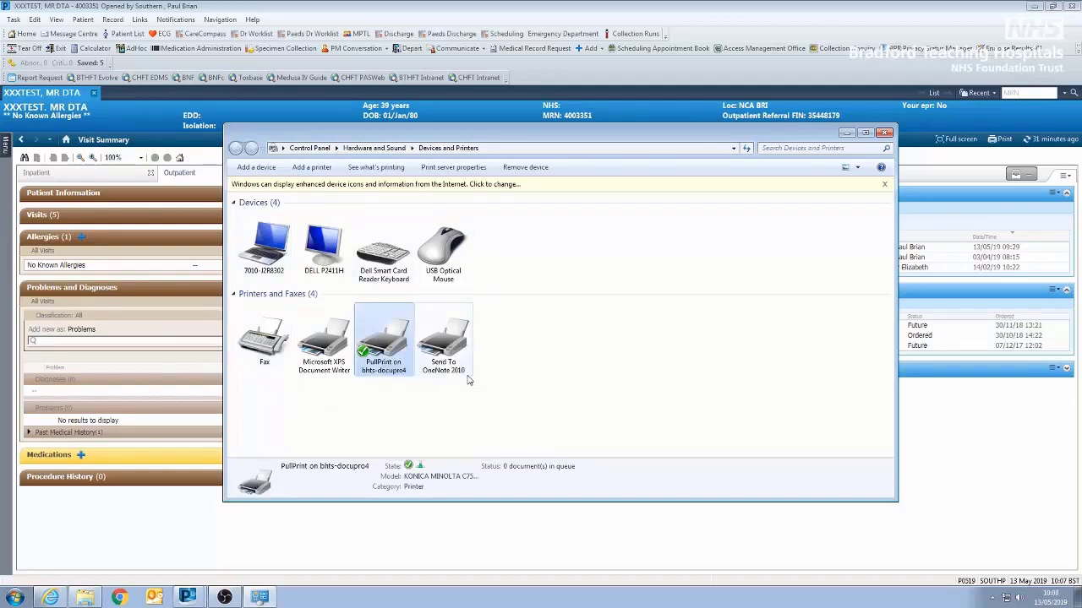
right_click(383, 352)
click(404, 371)
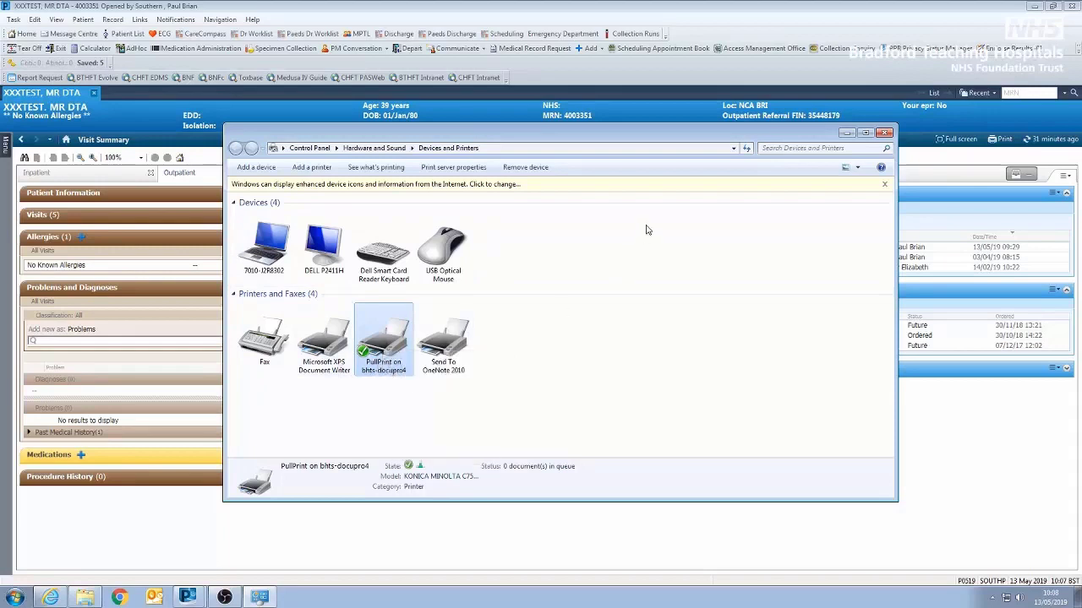
click(846, 133)
Add an outpatient prescription for Tenofovir 245 mg oral tablet ONCE a day under Requests/Care Plans, agreeing to order on the future encounter
click(7, 148)
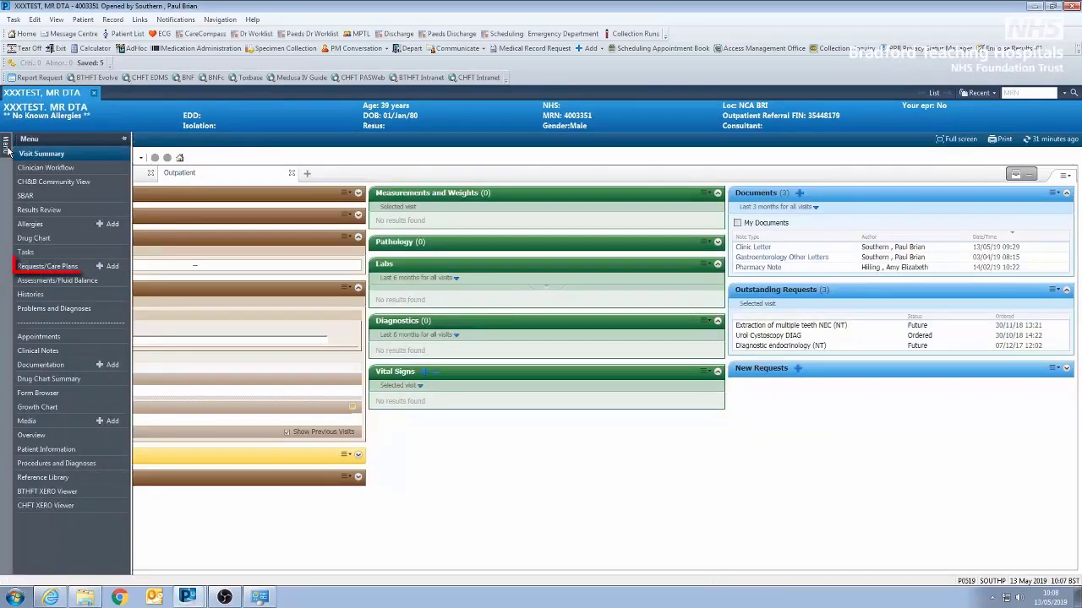
click(112, 267)
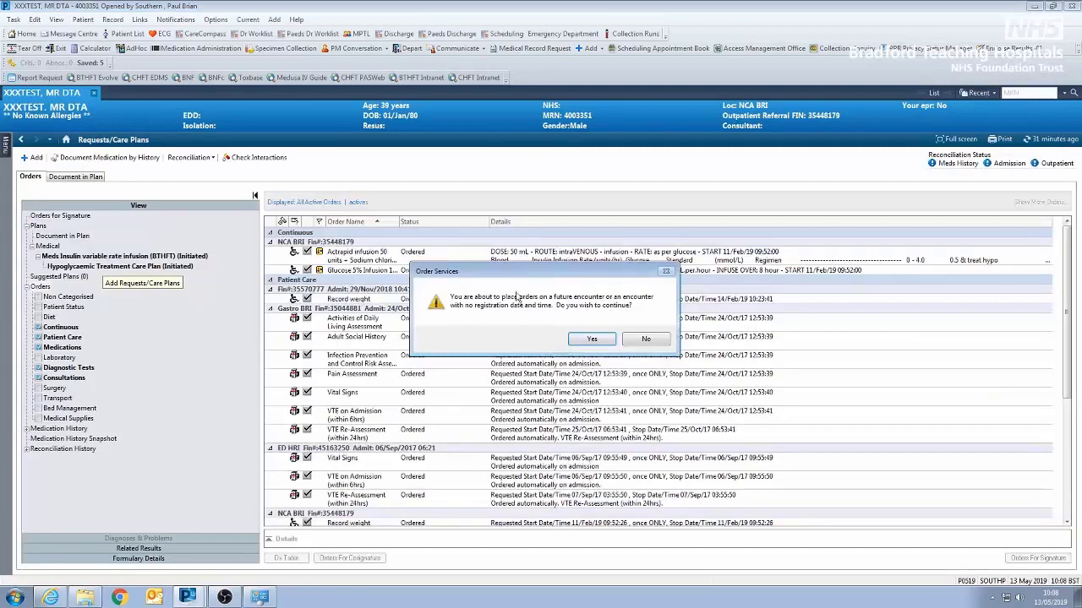
click(590, 340)
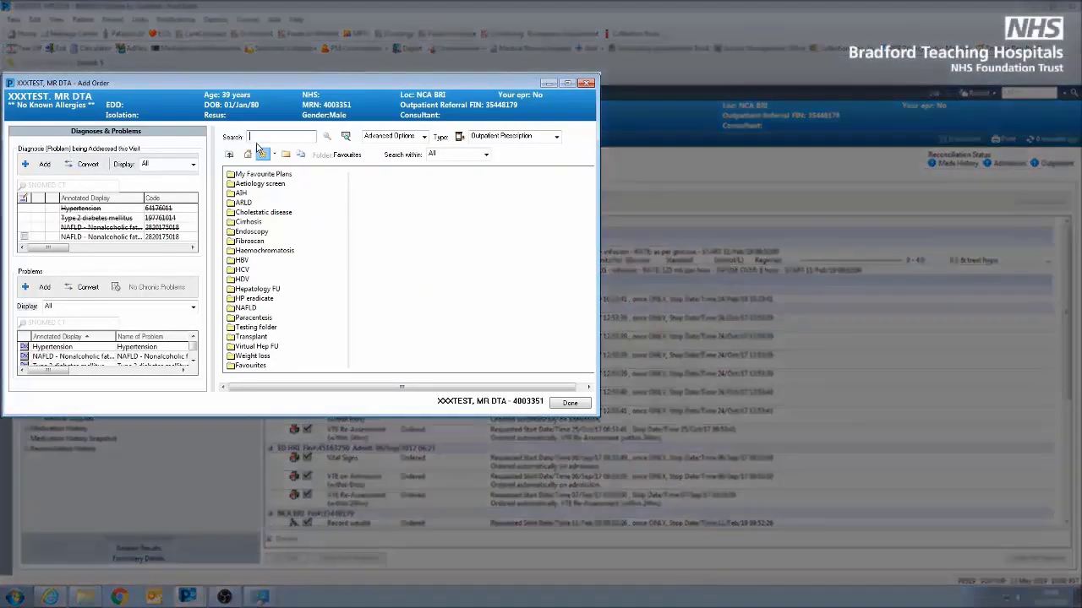
text(tenof)
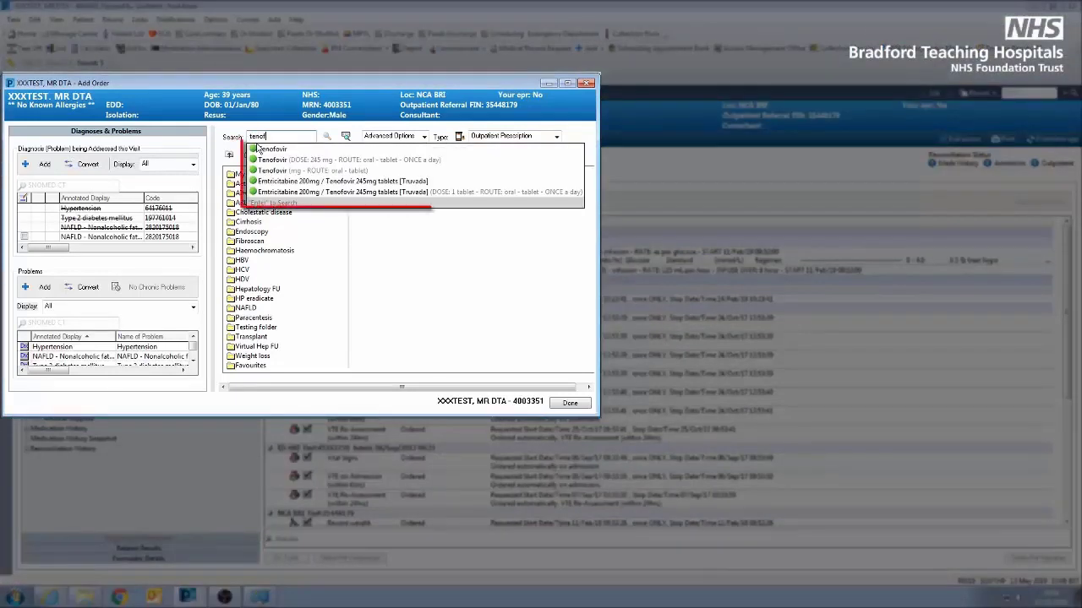
click(276, 163)
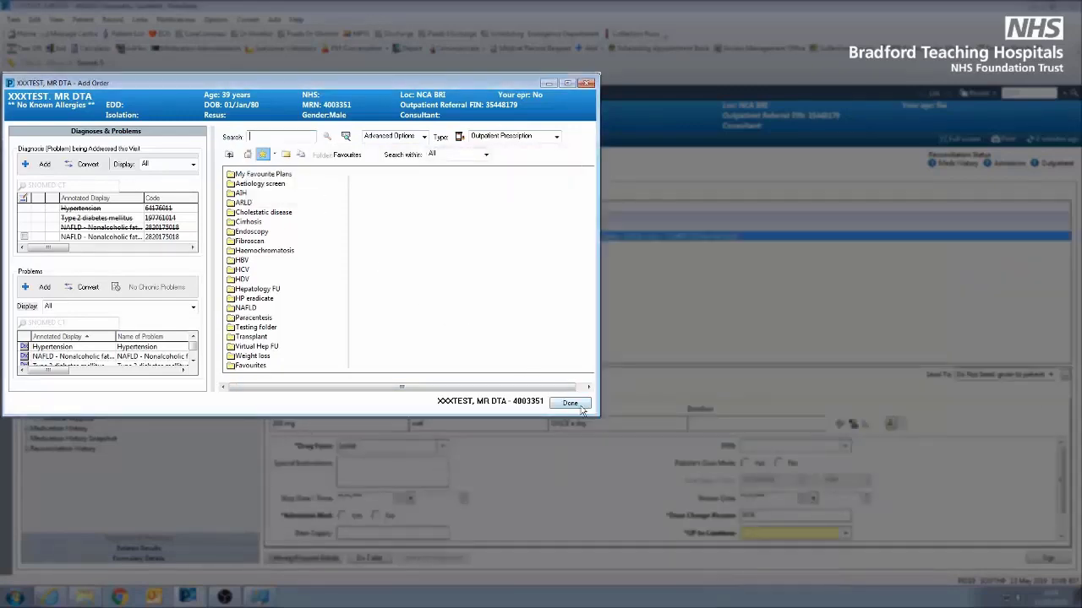
click(571, 403)
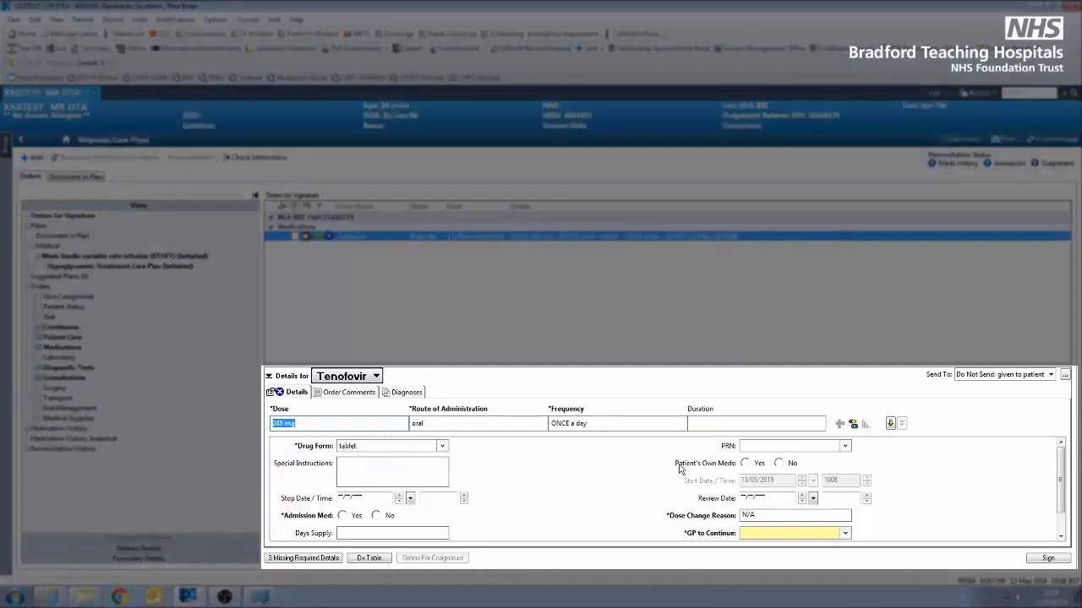
For the Tenofovir order, set Patient's Own Meds to No, Days Supply to 180 and Admission Med to No
click(778, 463)
click(379, 532)
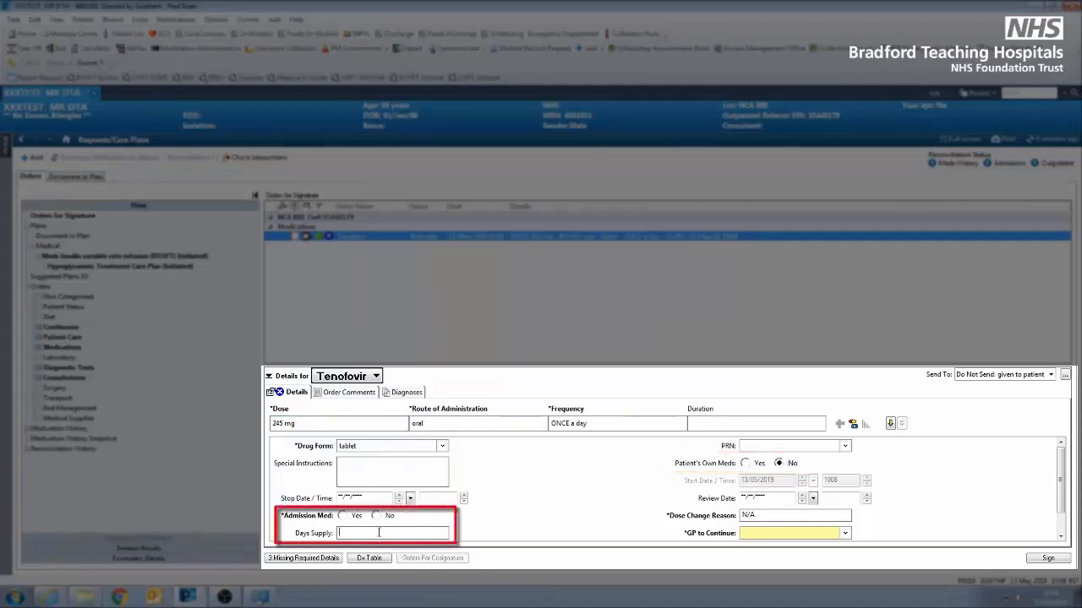
text(180)
click(377, 515)
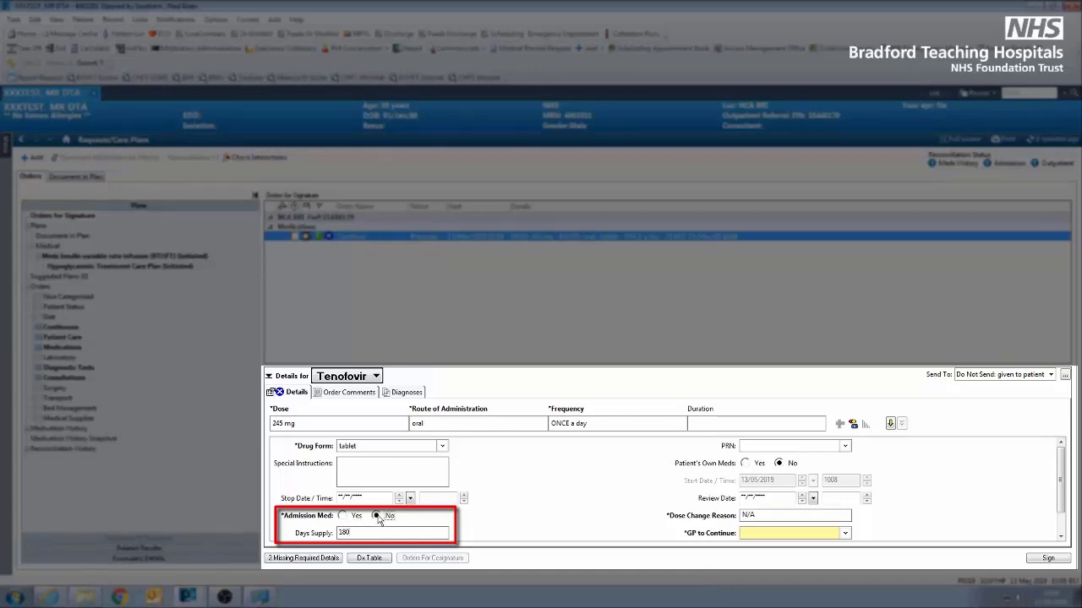
Set GP to Continue to No, enter HBV as the indication, and sign the Tenofovir order
scroll(556, 515, down, 1)
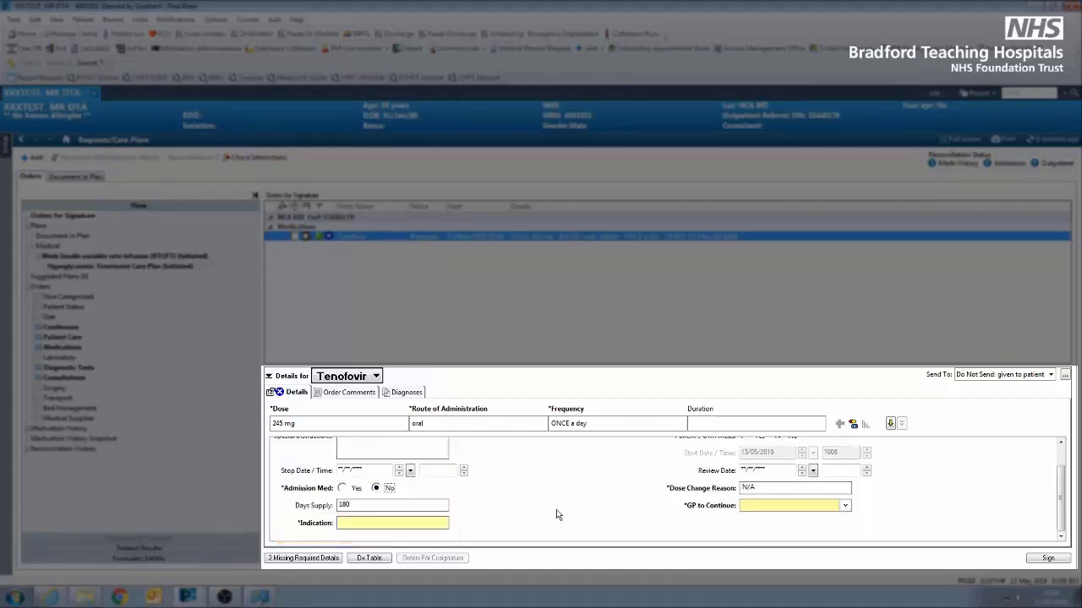
click(762, 508)
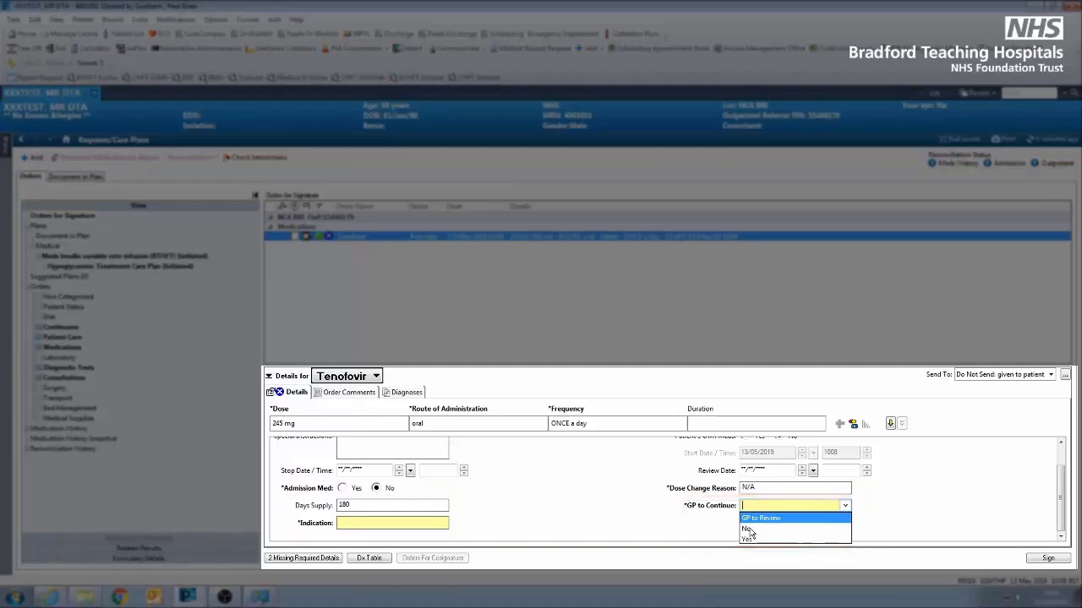
click(748, 530)
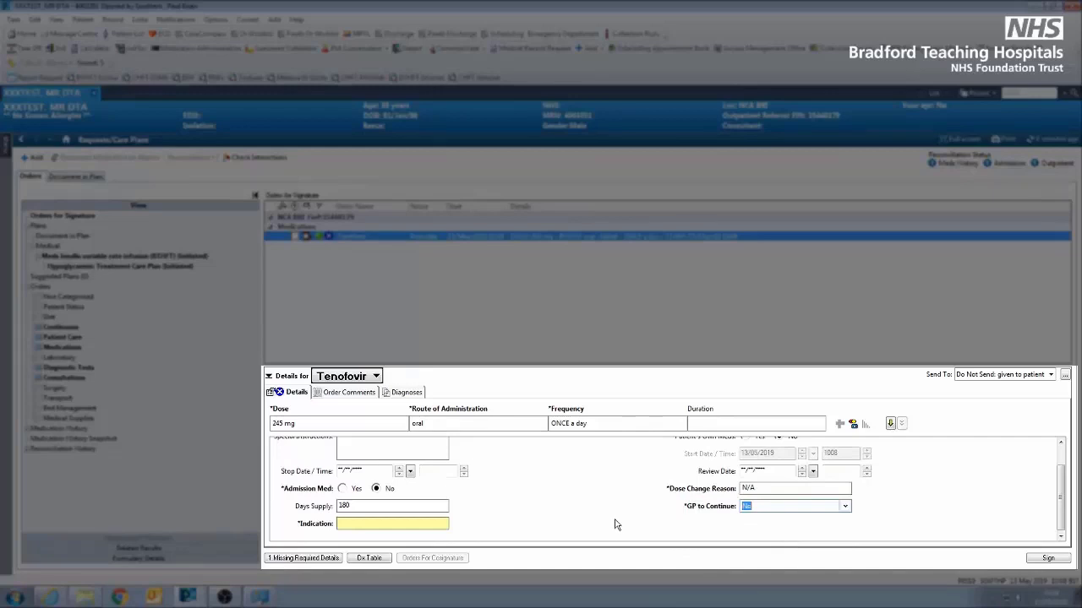
click(393, 523)
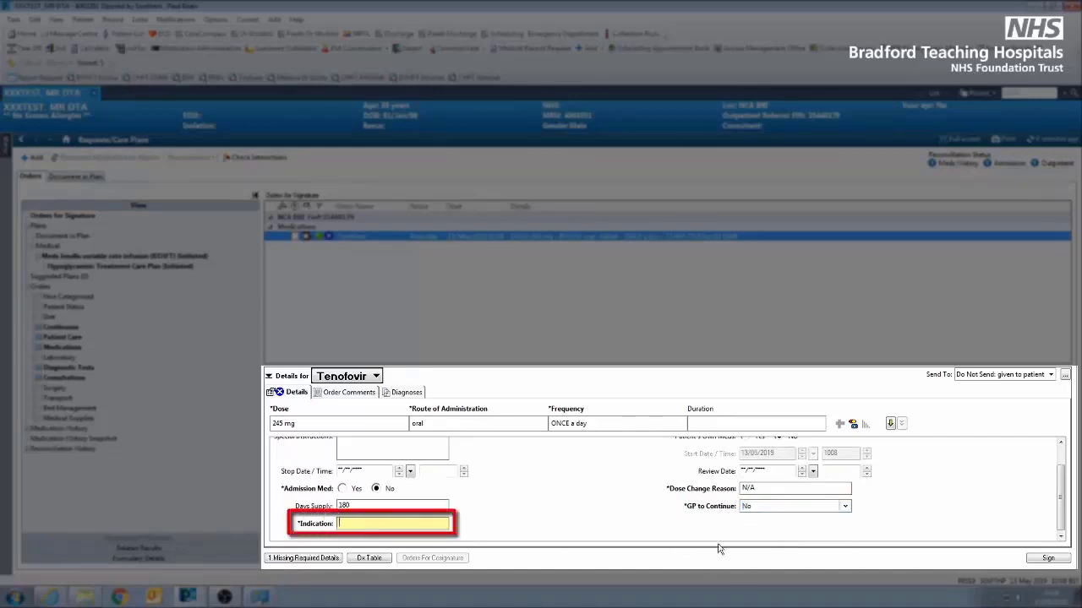
text(HBV)
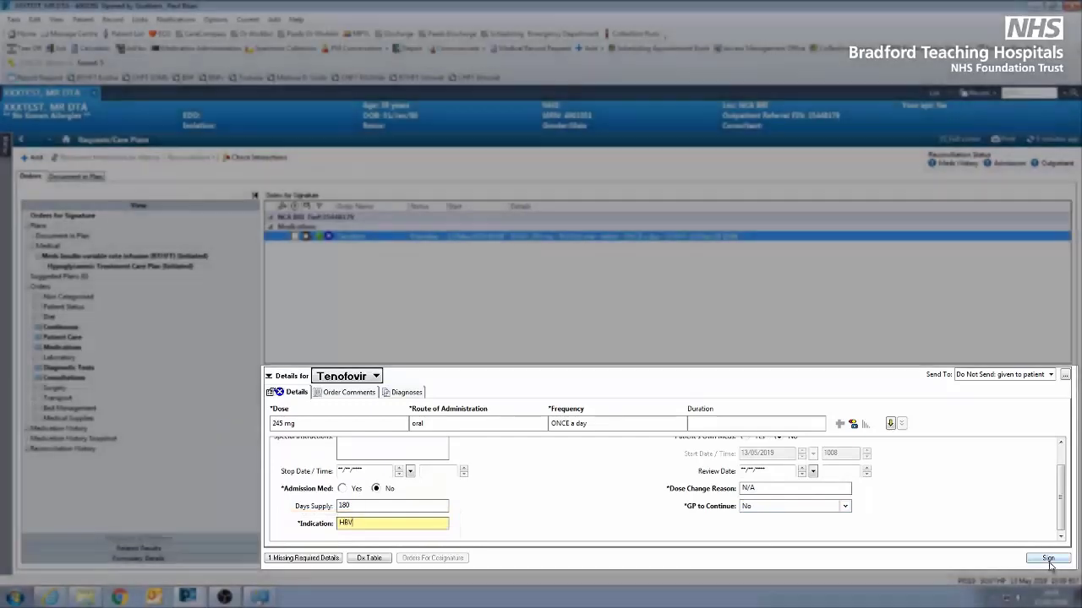
click(1049, 559)
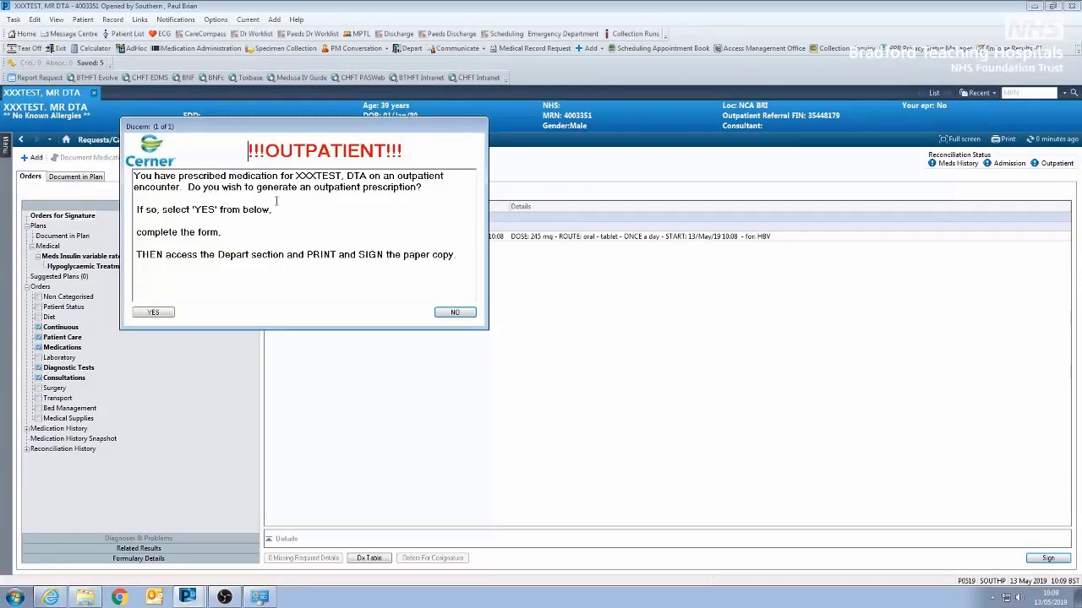
Generate the outpatient prescription form with Well Outpatient Pharmacy - BRI - BTHFT as the dispensing location, enter the prescriber's contact number, and sign the form
click(155, 315)
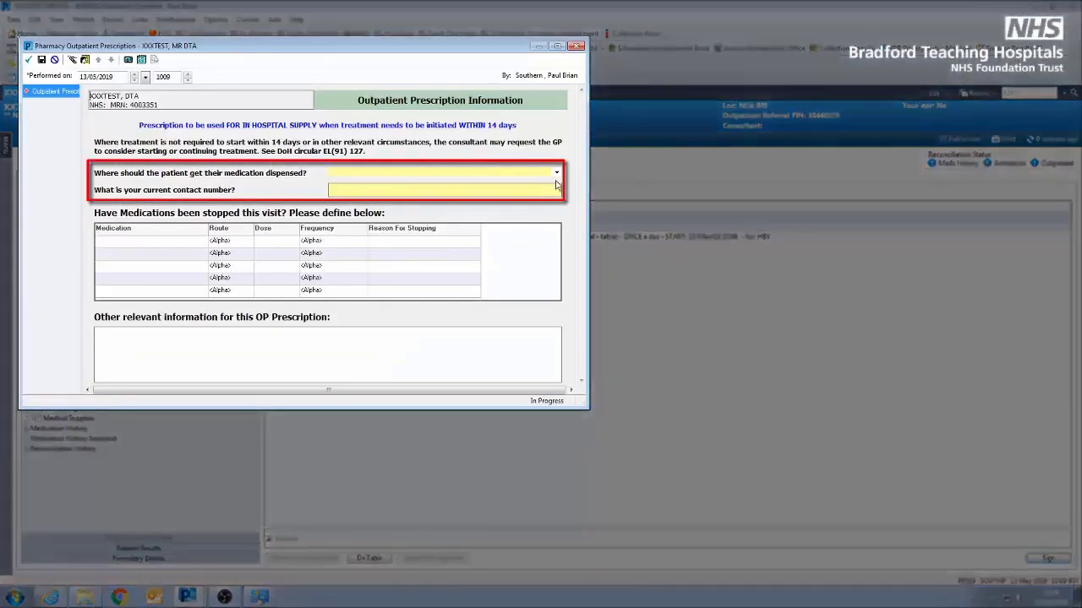
click(556, 173)
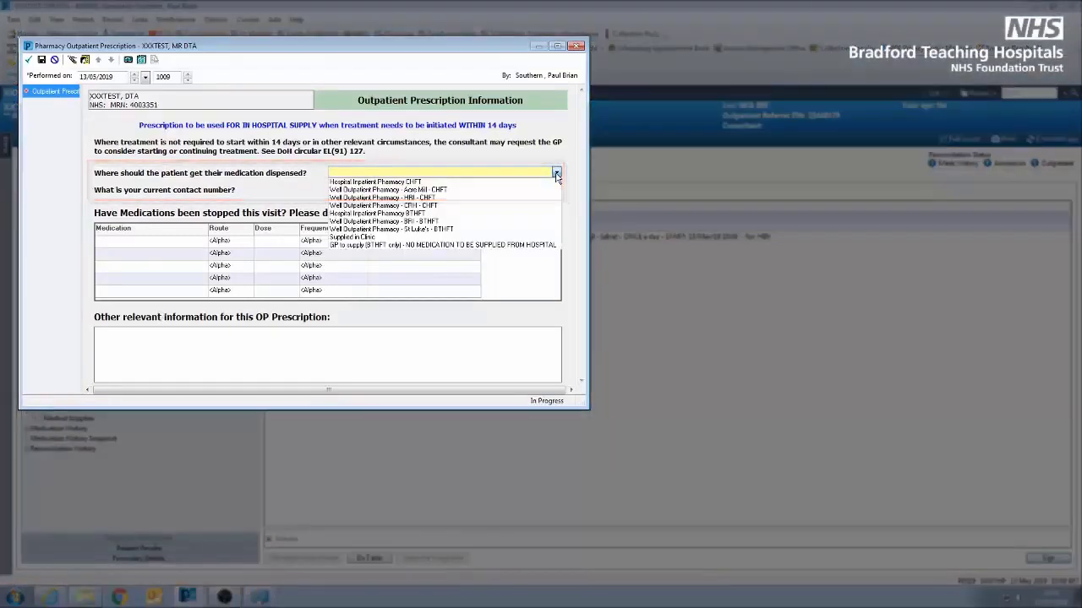
click(464, 222)
click(460, 192)
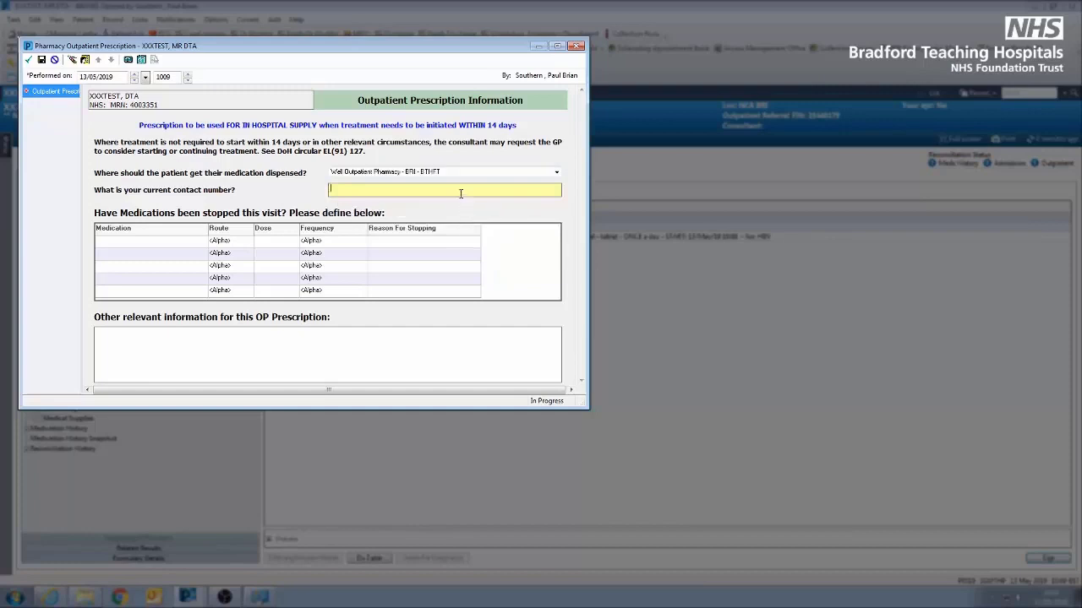
text(2766)
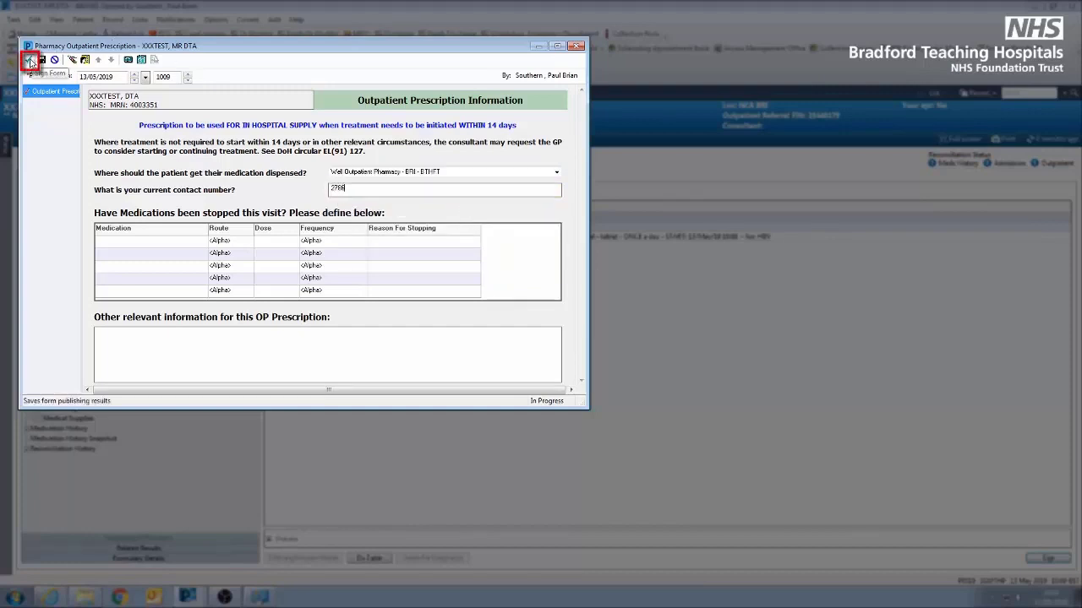
click(29, 62)
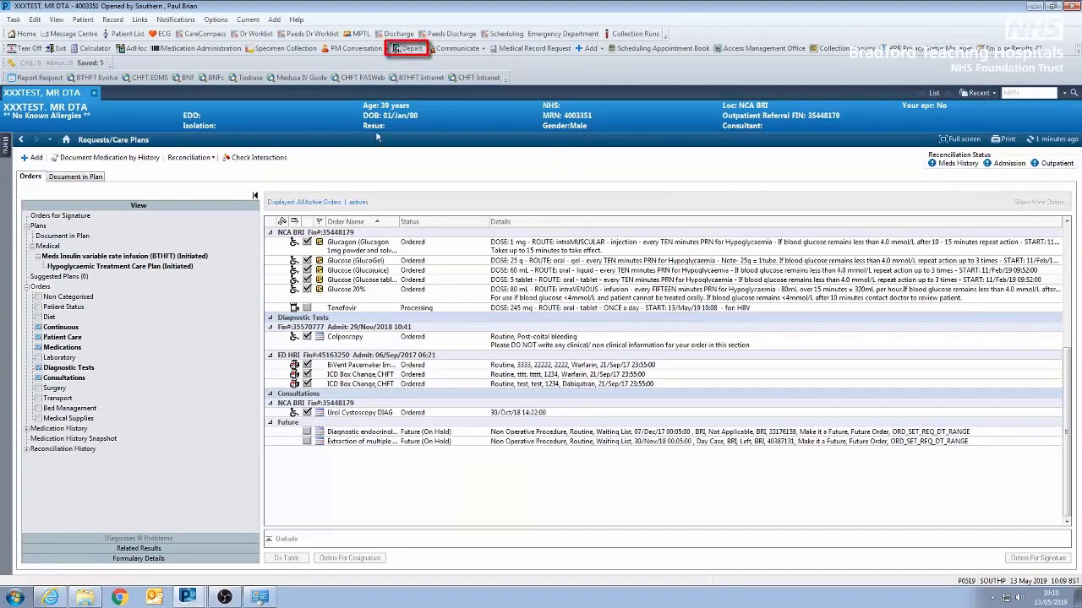
Review the outpatient prescription in the full-size Depart Process window, print it, and close the window
click(409, 49)
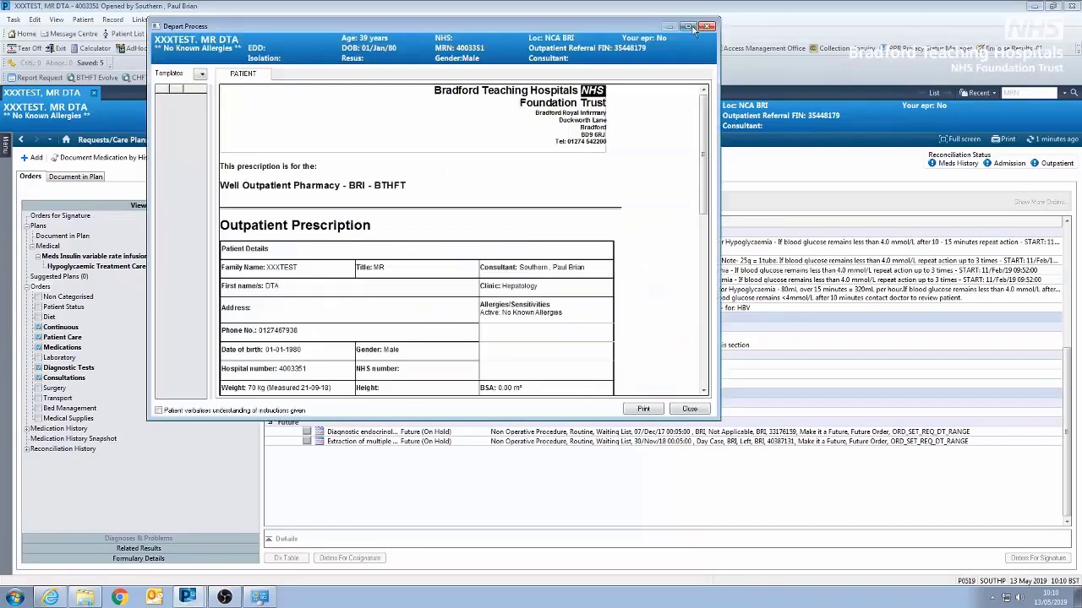
click(690, 27)
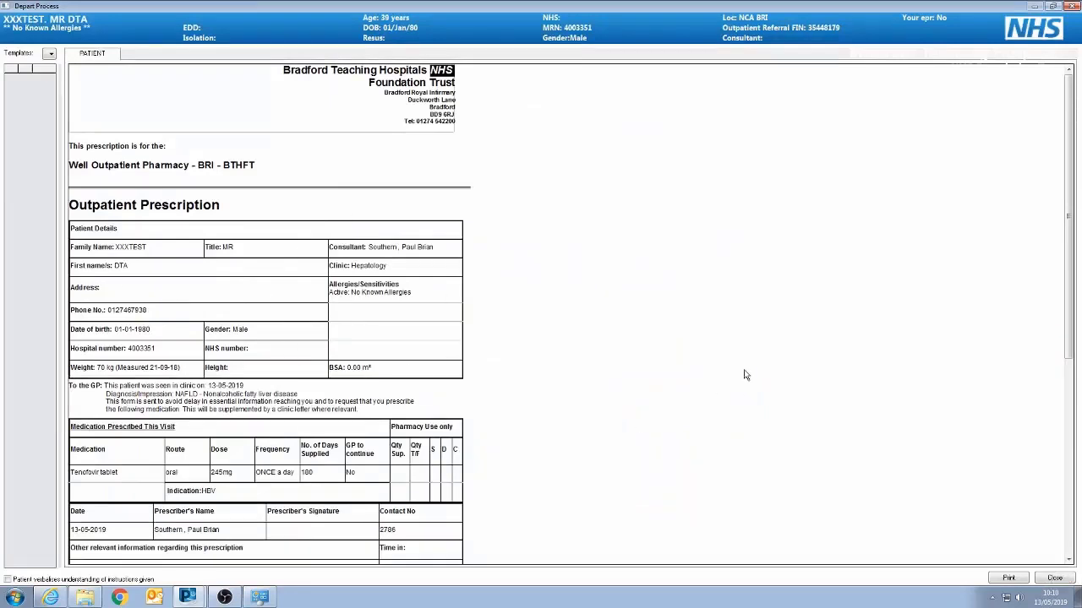
scroll(745, 374, down, 2)
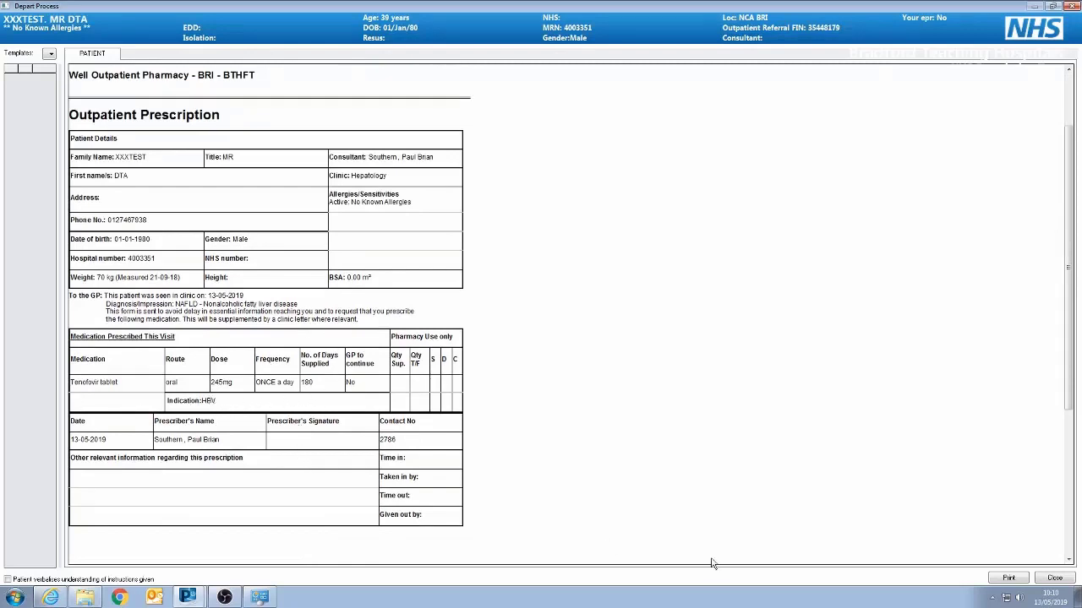
click(1000, 579)
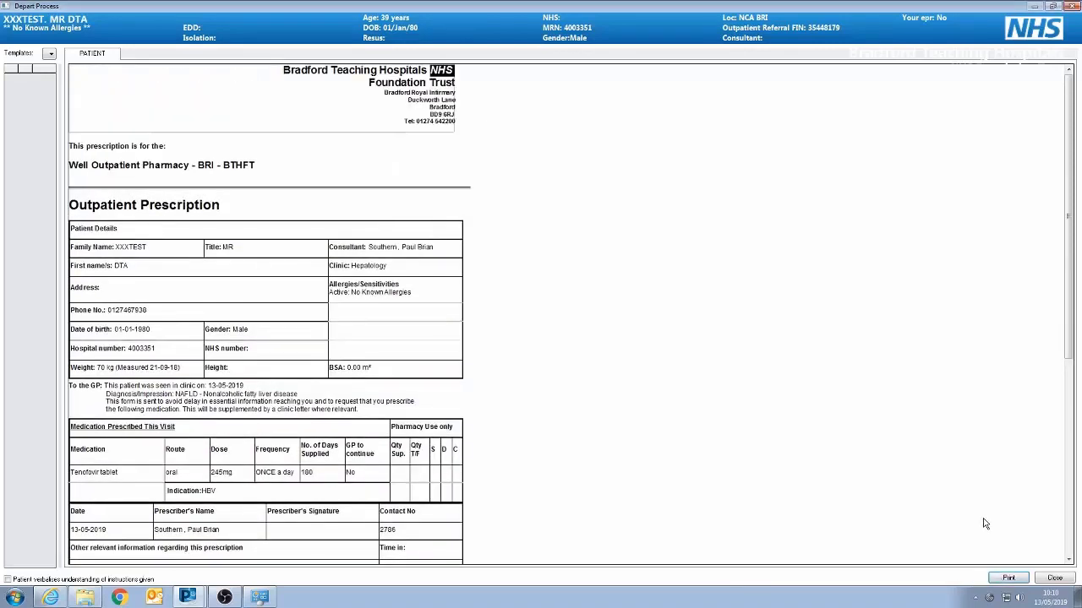
click(1054, 579)
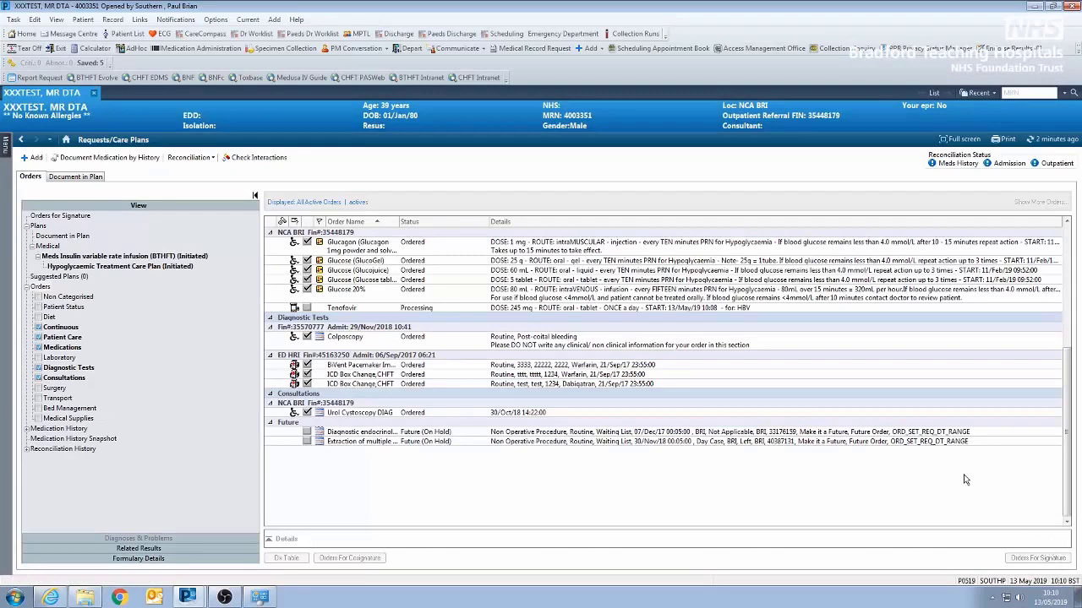
Add a second outpatient prescription for Paracetamol 1 g oral tablet FOUR times a day PRN for Pain
click(31, 158)
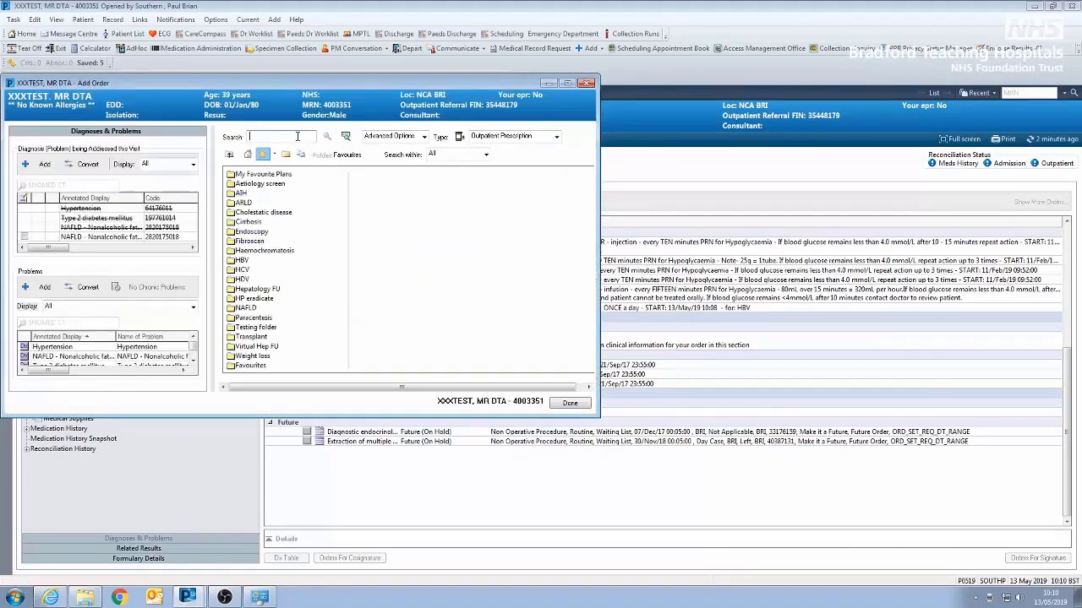
text(paracetam)
key(Down)
key(Down)
key(Down)
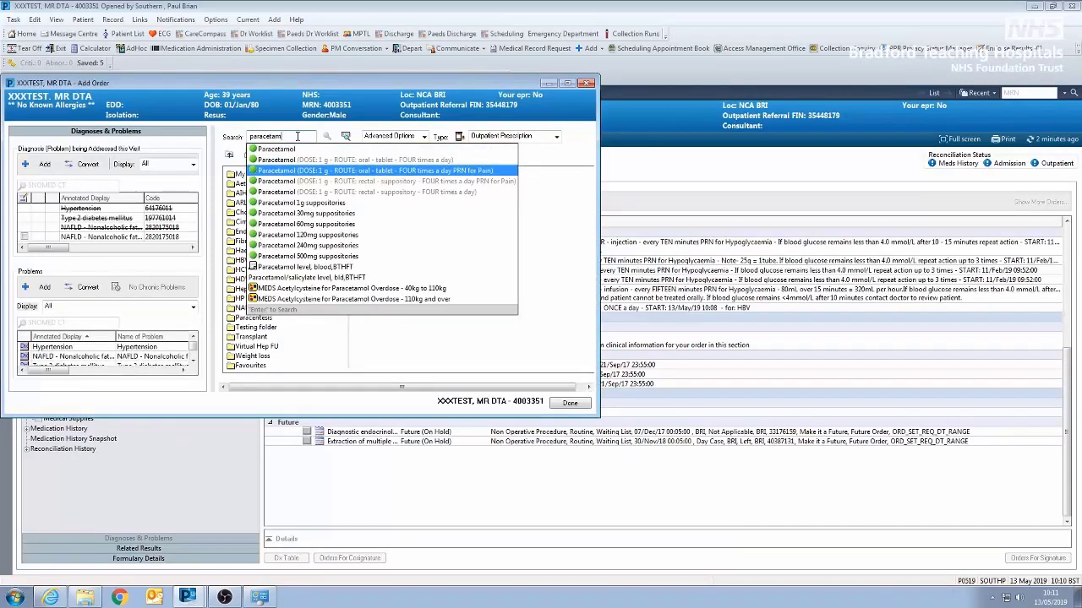
key(Return)
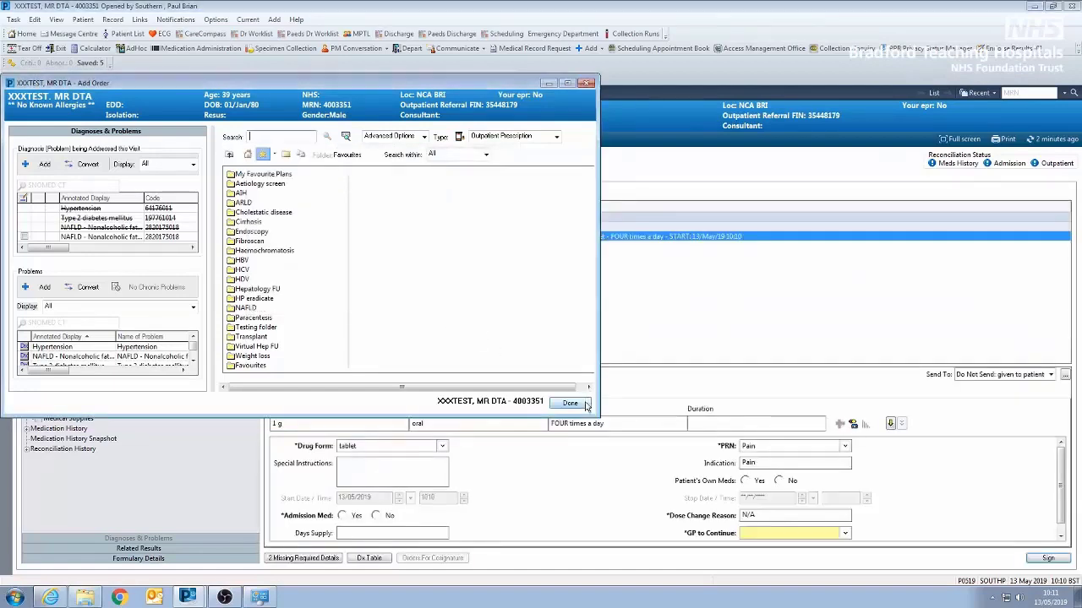
click(570, 403)
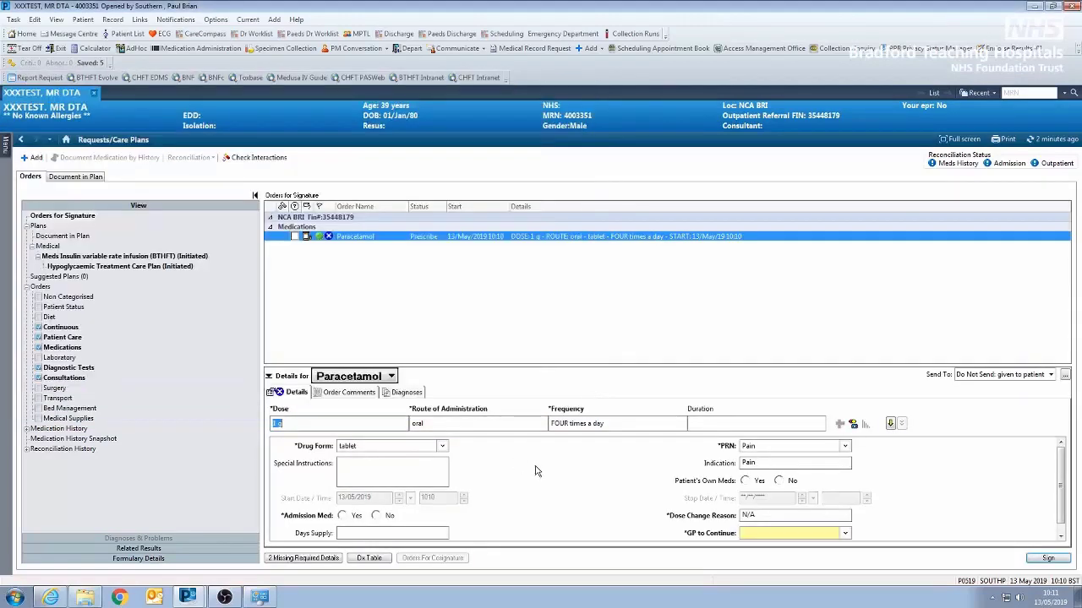
For the Paracetamol order, set Patient's Own Meds, Admission Med and GP to Continue to No, with a Days Supply of 14
scroll(540, 473, down, 1)
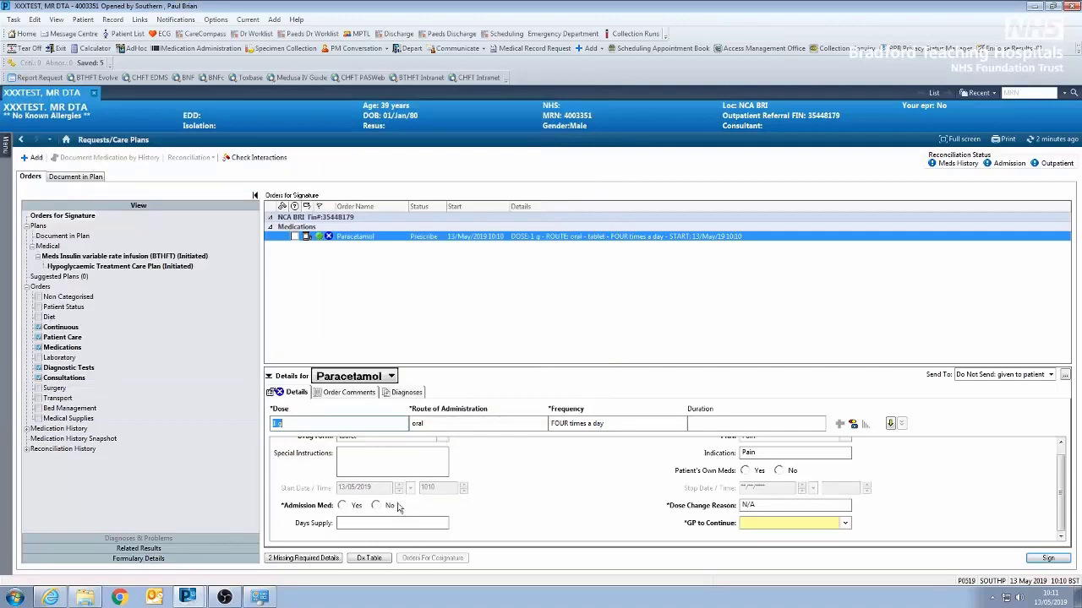
scroll(399, 507, up, 1)
click(779, 480)
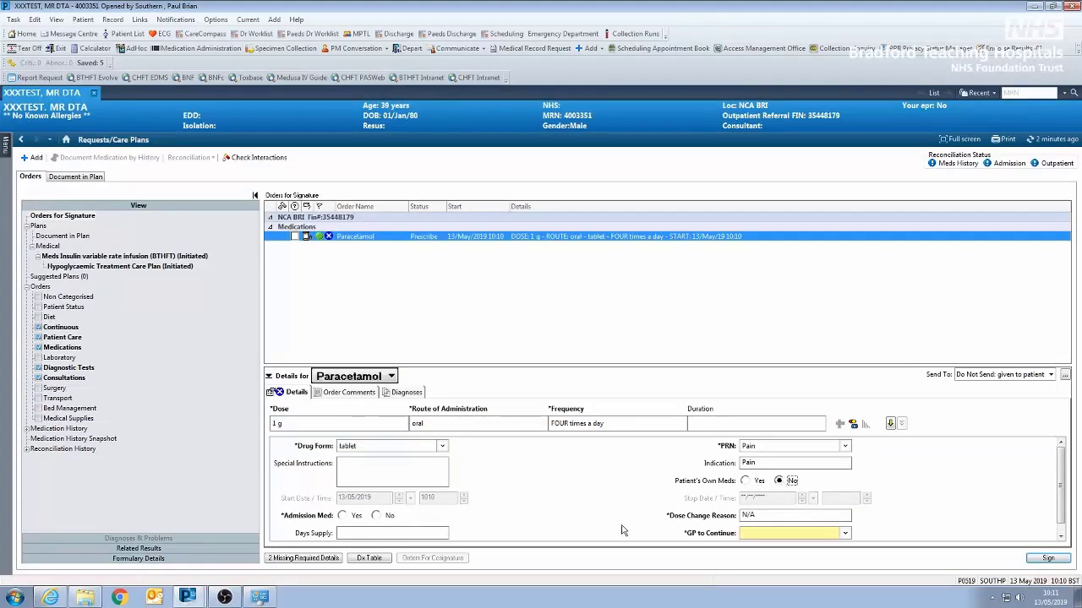
click(377, 516)
click(844, 534)
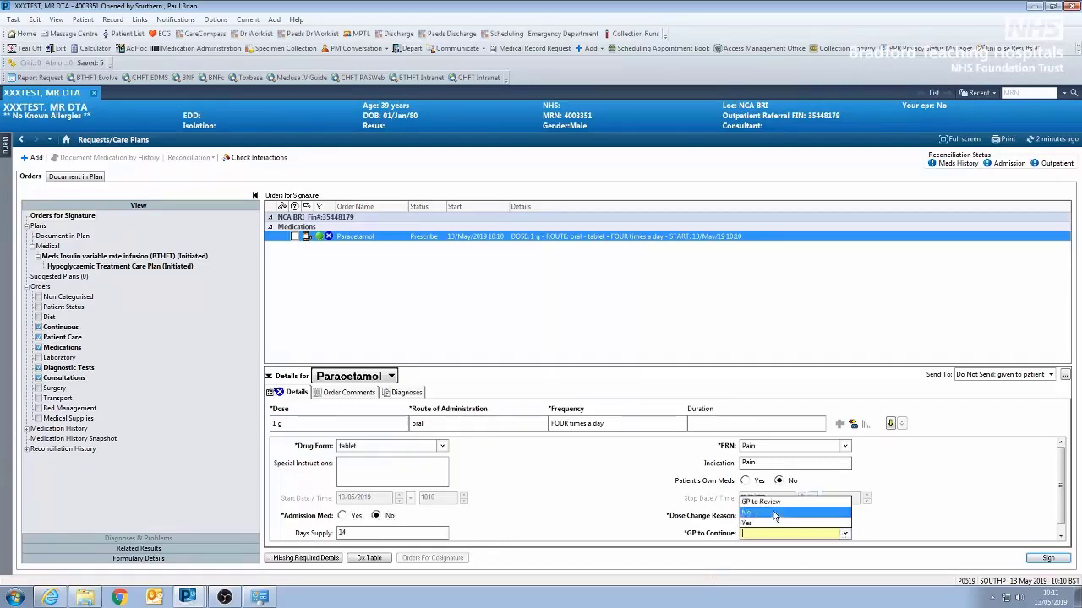
click(777, 519)
scroll(924, 511, down, 1)
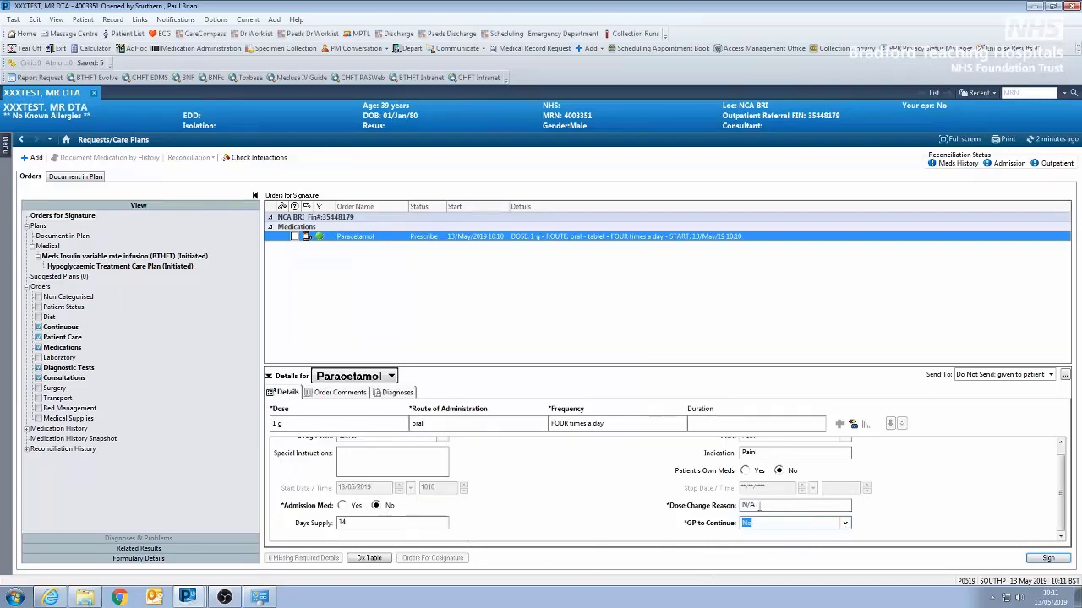
Sign the Paracetamol order and accept the offer to generate an outpatient prescription
scroll(731, 504, up, 1)
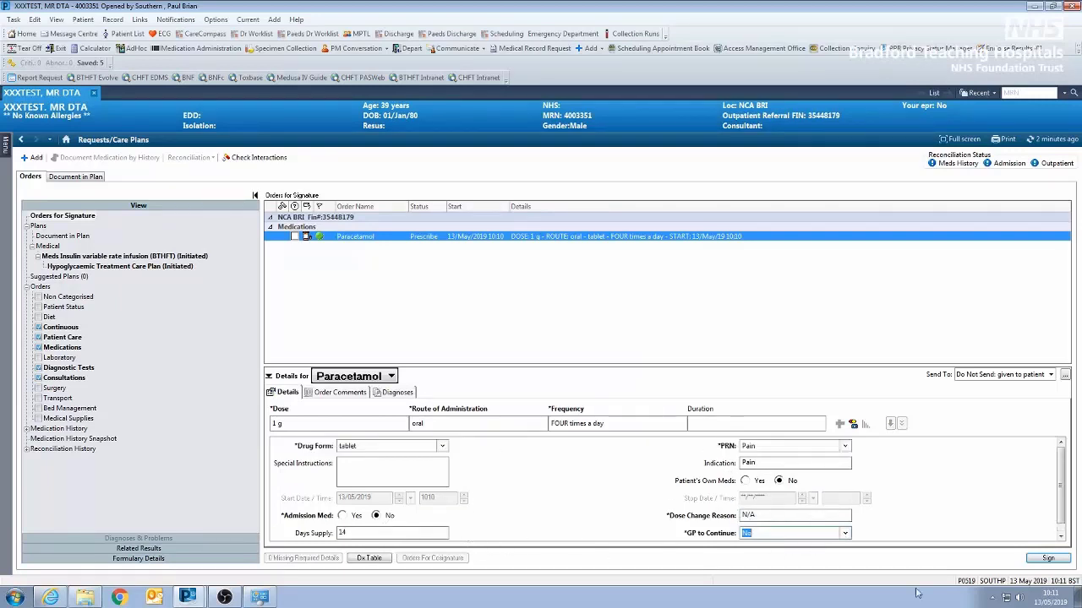
click(1050, 559)
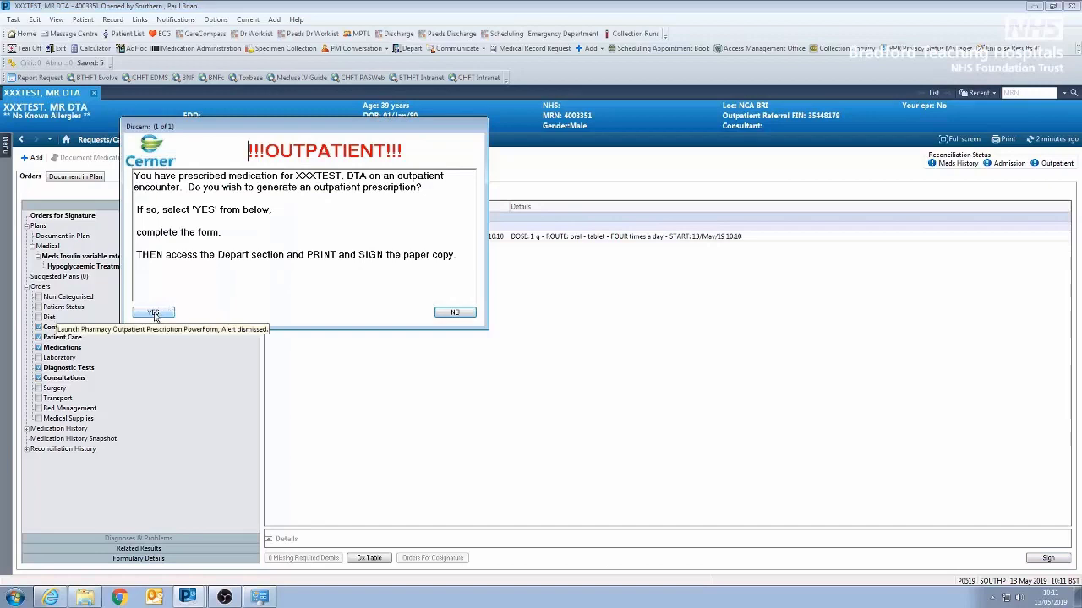
click(154, 314)
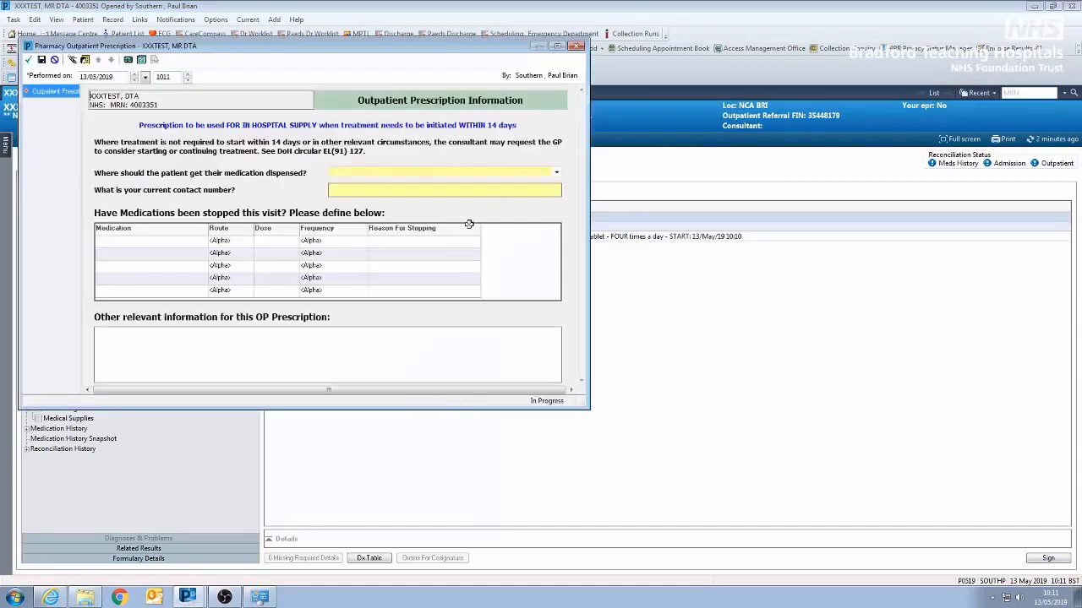
Set the form's dispensing location to Well Outpatient Pharmacy - BRI - BTHFT, enter the prescriber's contact number, and sign the form
click(556, 172)
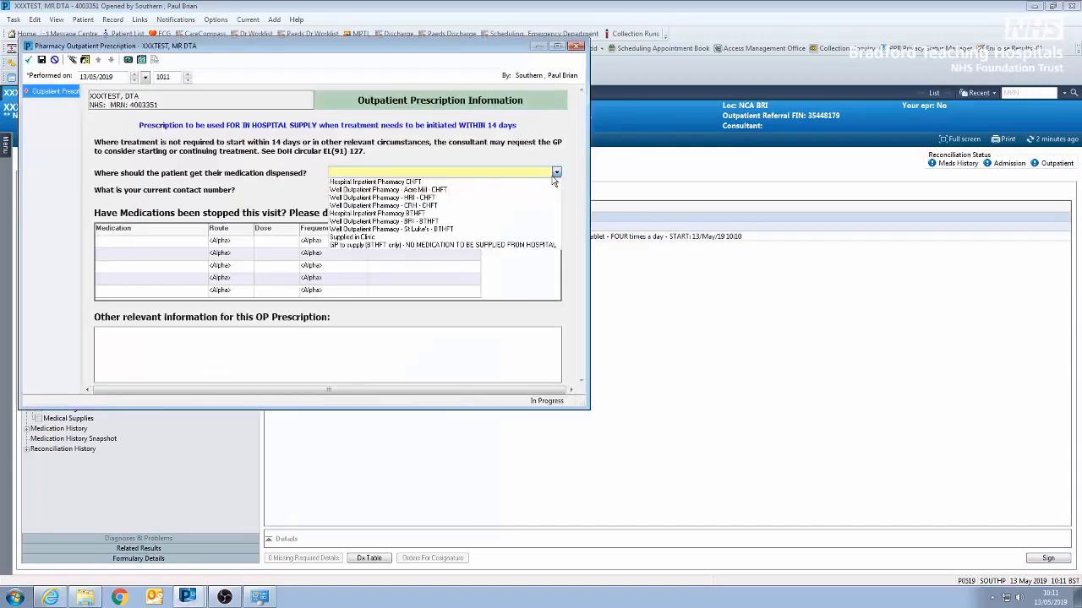
click(425, 222)
click(401, 189)
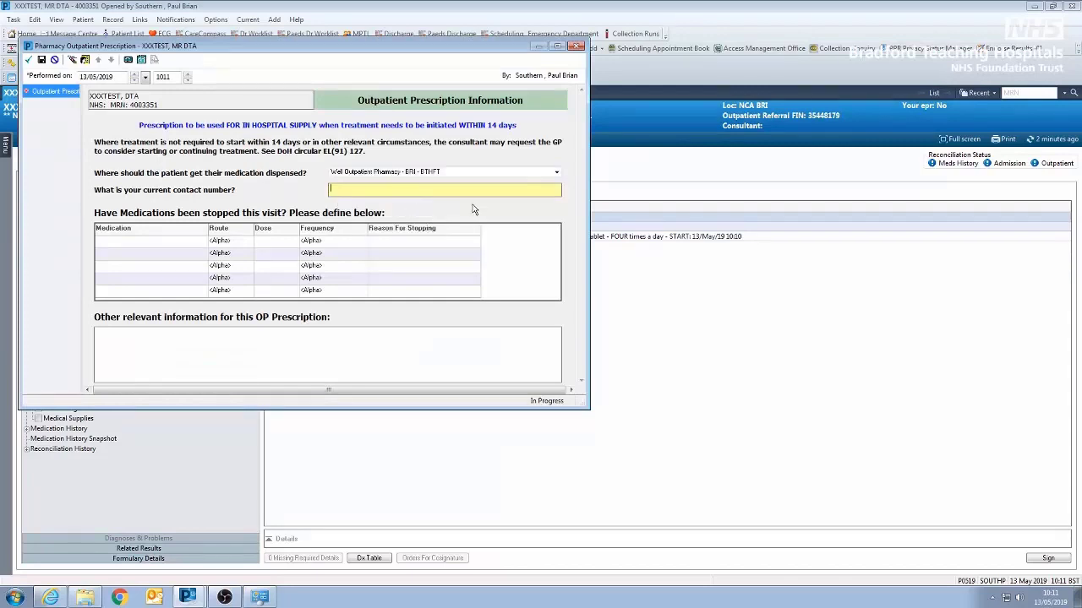
text(2788)
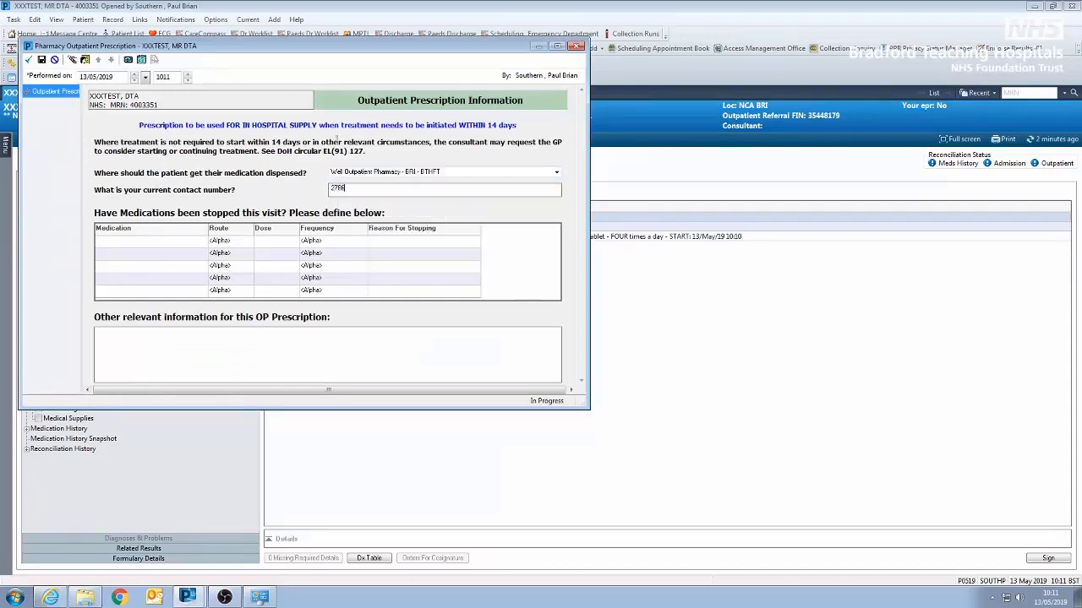
click(31, 61)
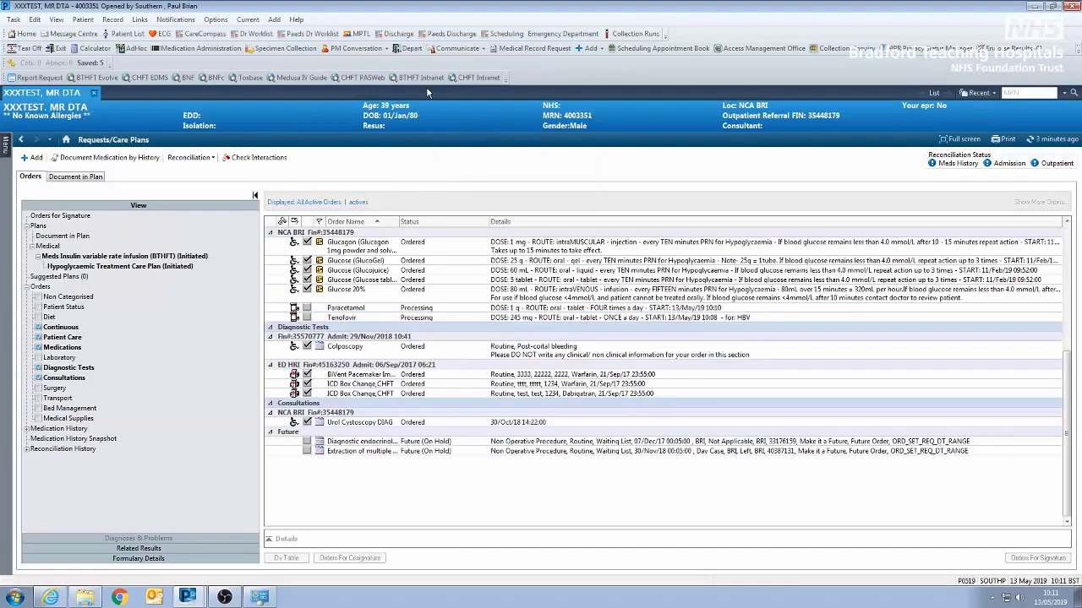
Open the Depart Process, review the outpatient prescription with Paracetamol and Tenofovir, print it, and close the window
click(399, 47)
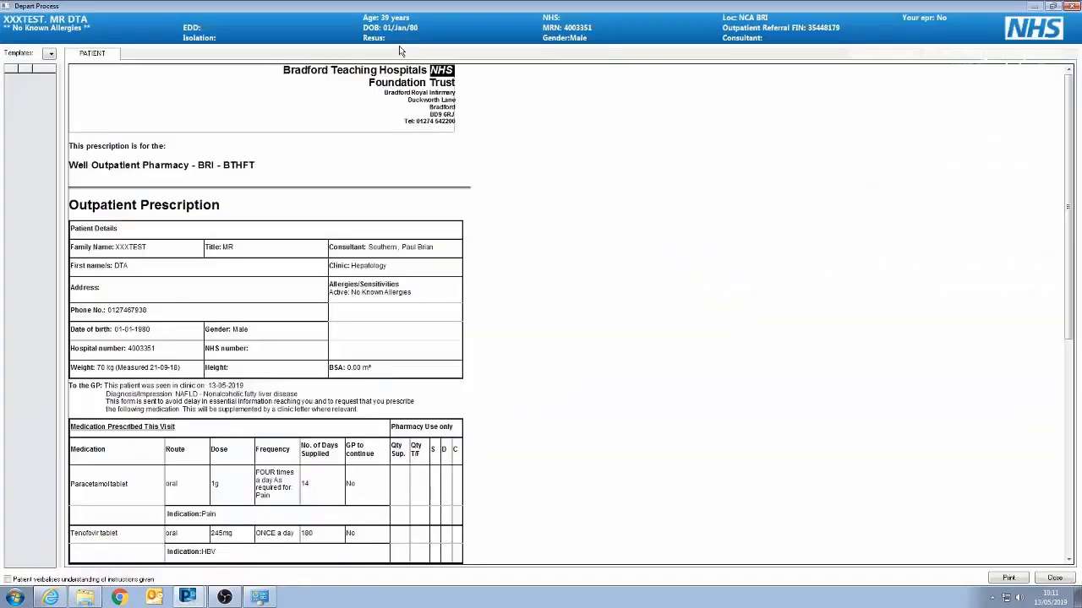
scroll(684, 364, down, 2)
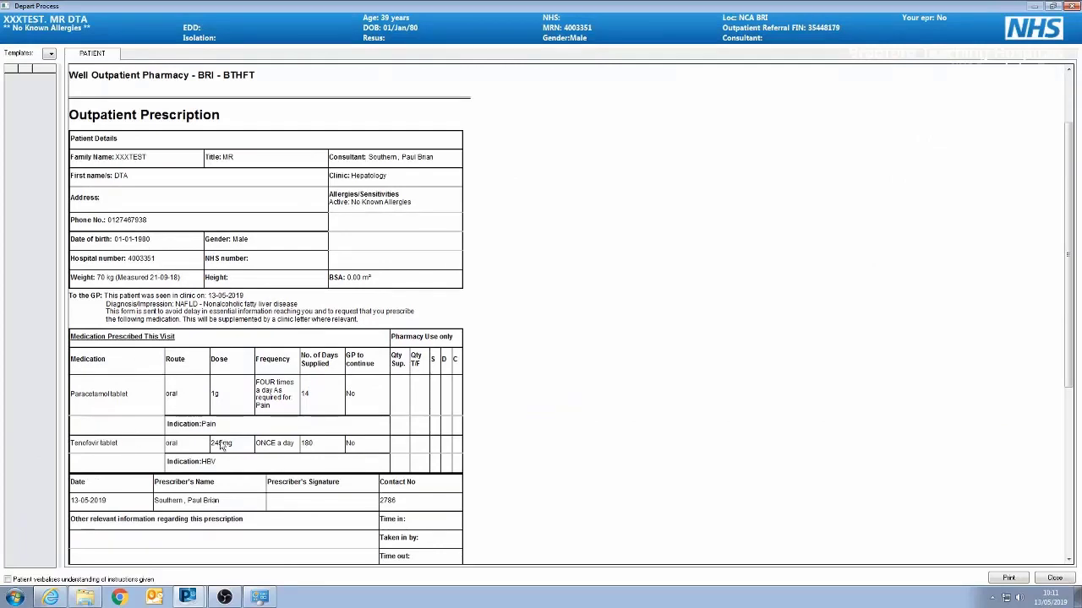
scroll(319, 397, down, 1)
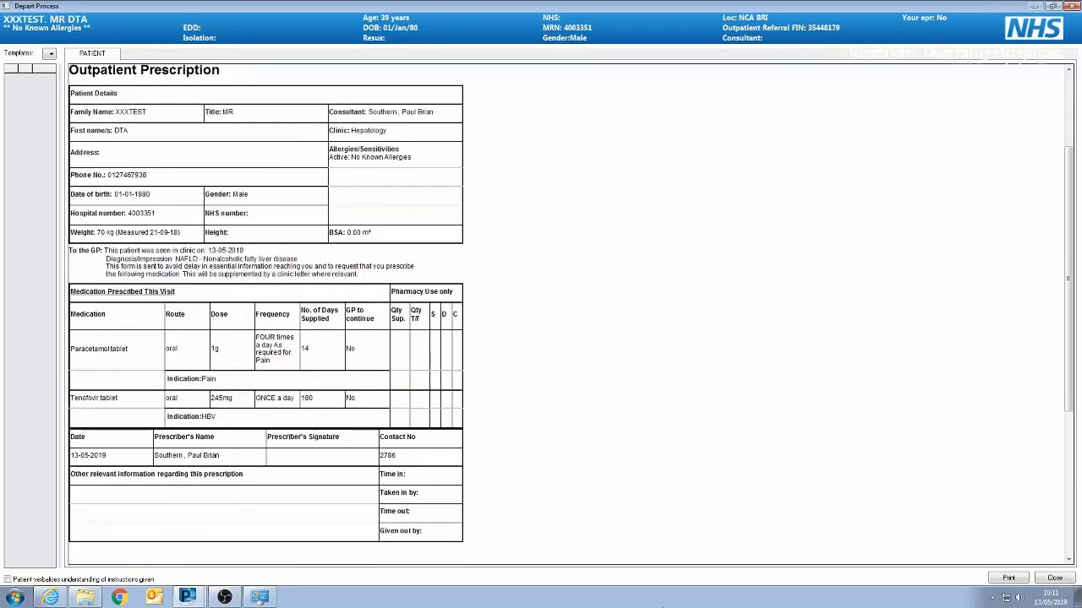
click(1008, 578)
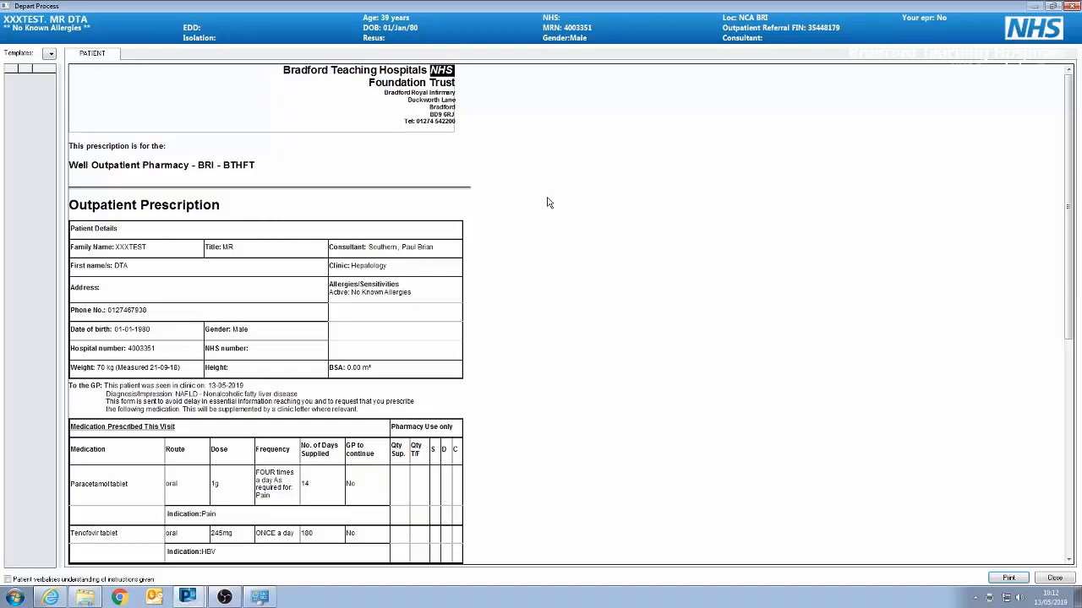
click(1054, 578)
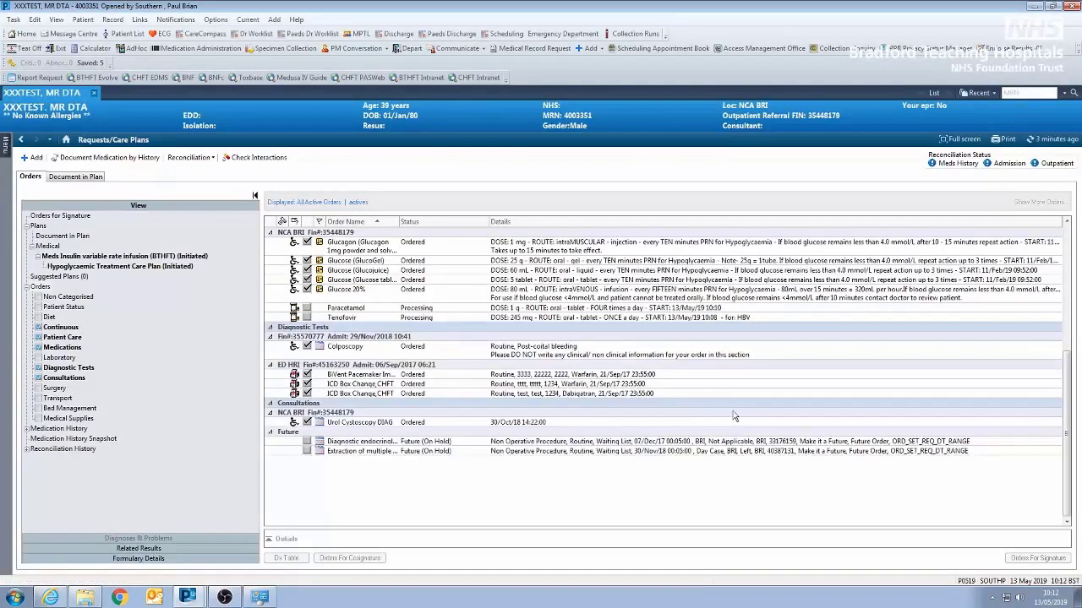
Search the outpatient prescription orders for "adalim" and close the order search without adding a medication
click(28, 159)
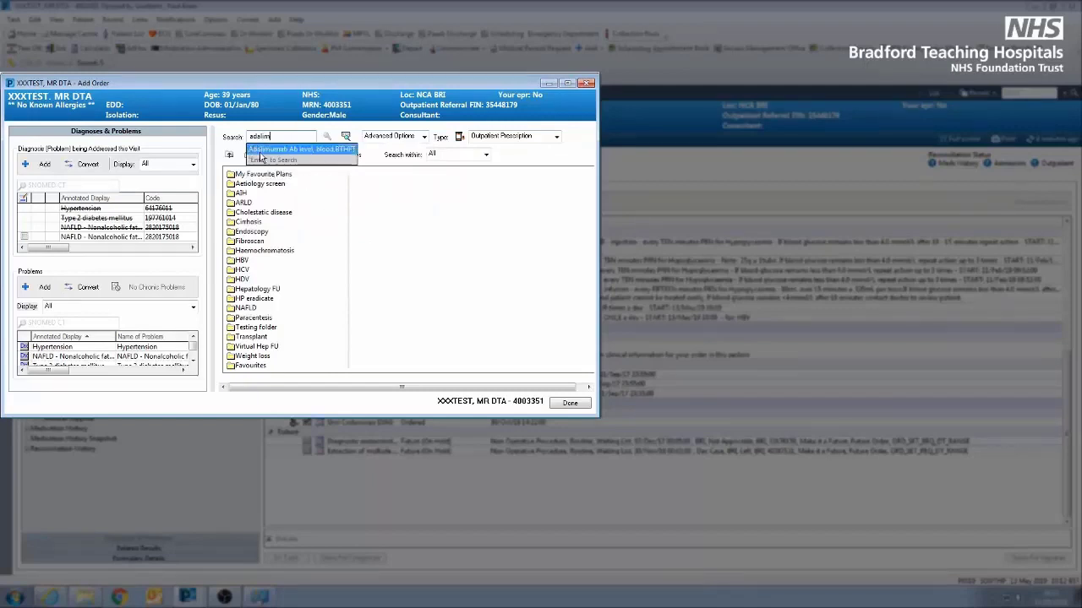
click(344, 136)
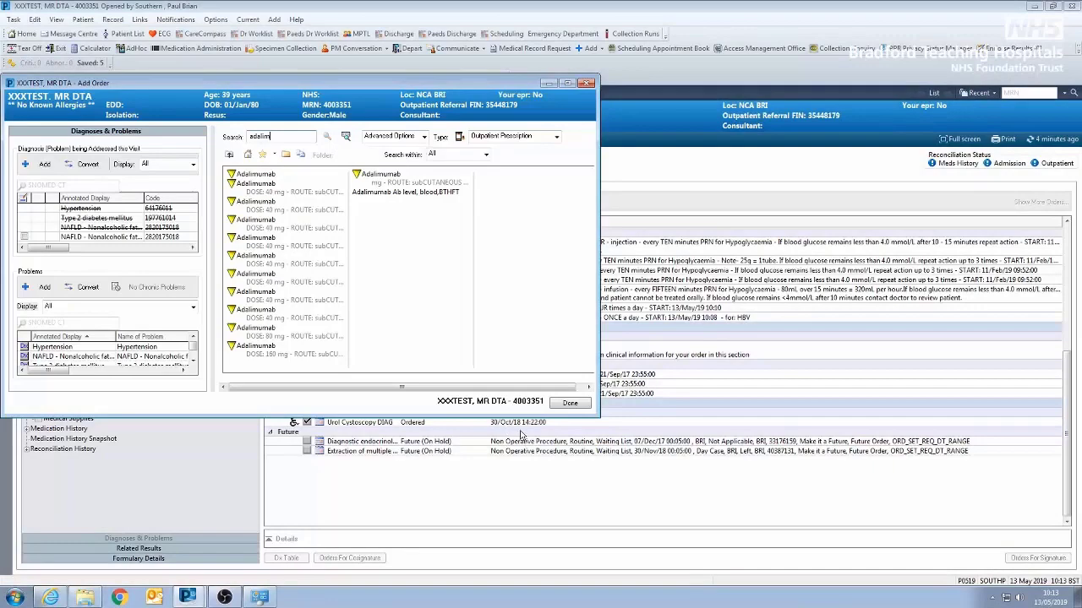
click(568, 403)
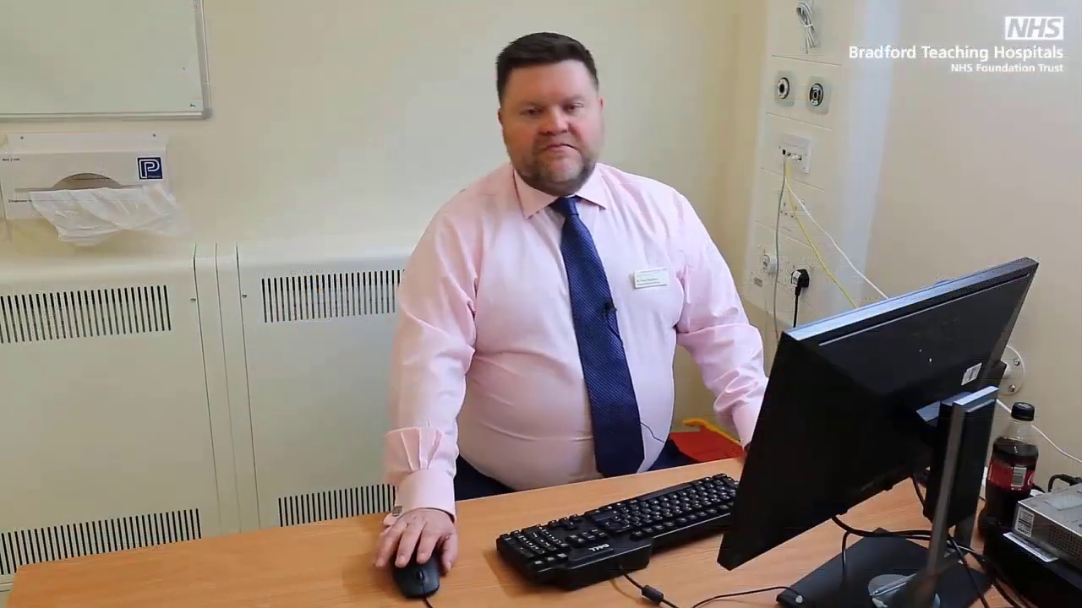